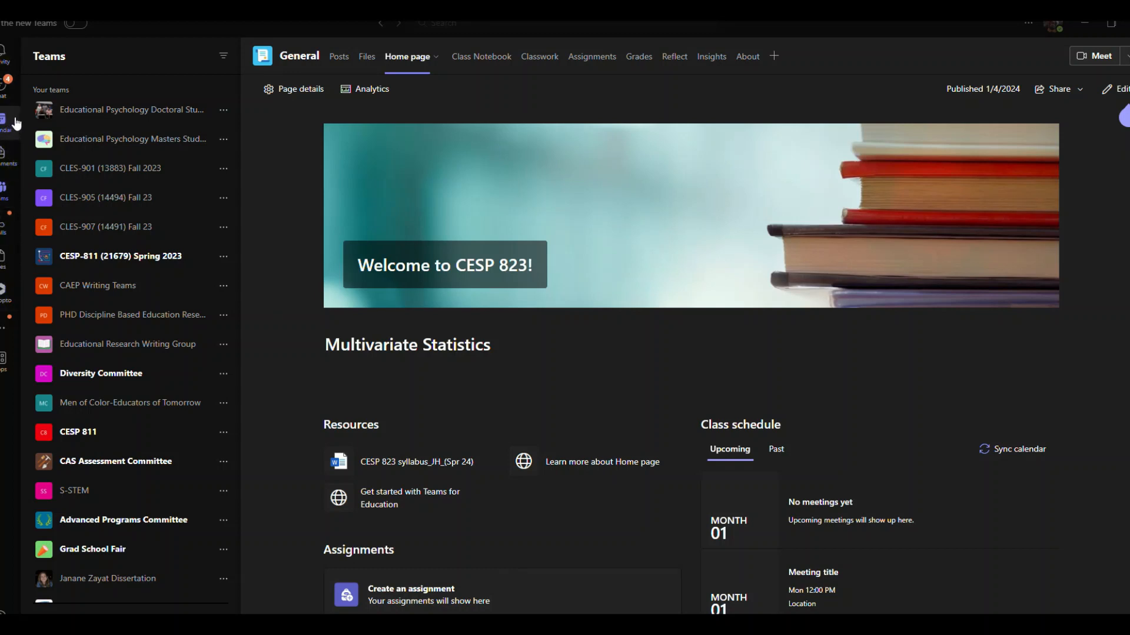
# - Show the January 21–27, 2024 calendar week and select Wednesday's 7:30 AM slot
pyautogui.click(11, 123)
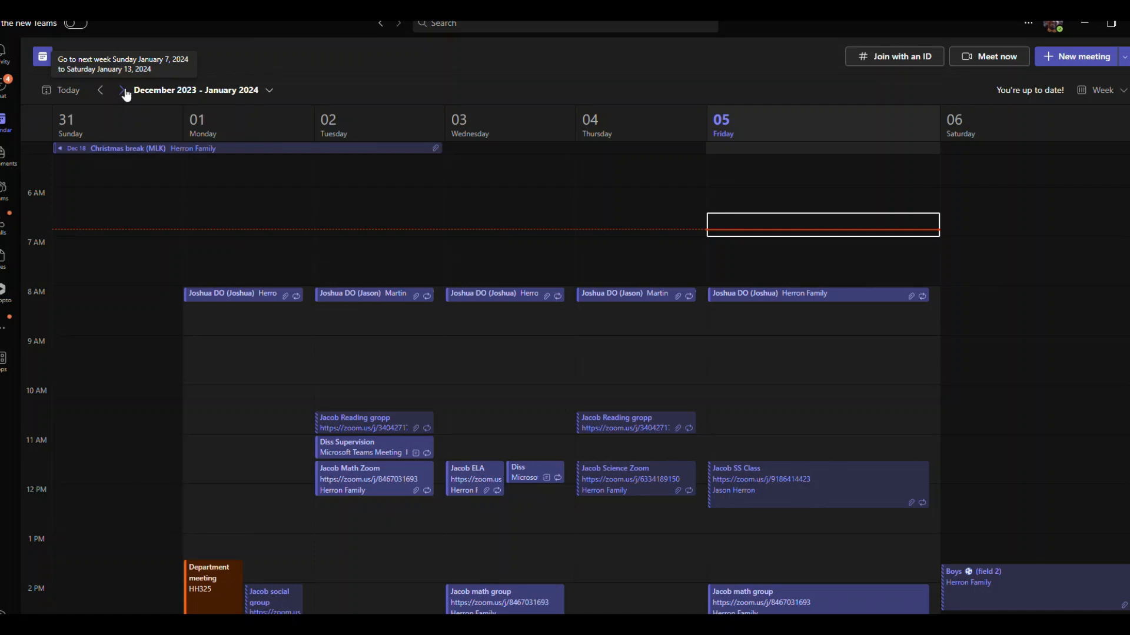
pyautogui.click(122, 90)
pyautogui.doubleClick(123, 90)
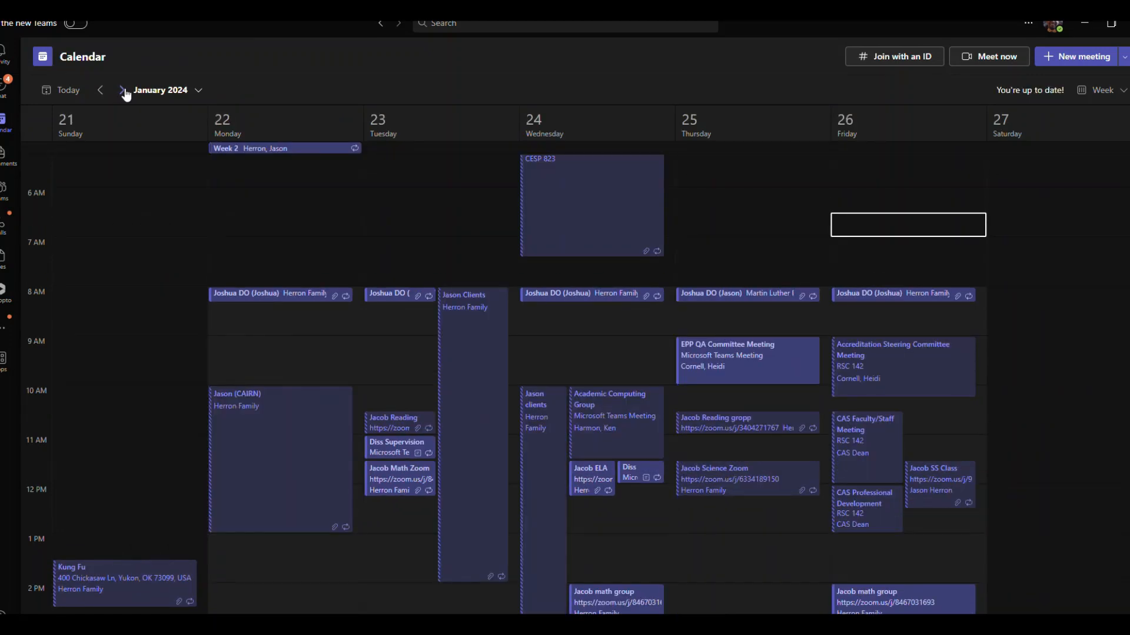
pyautogui.click(122, 90)
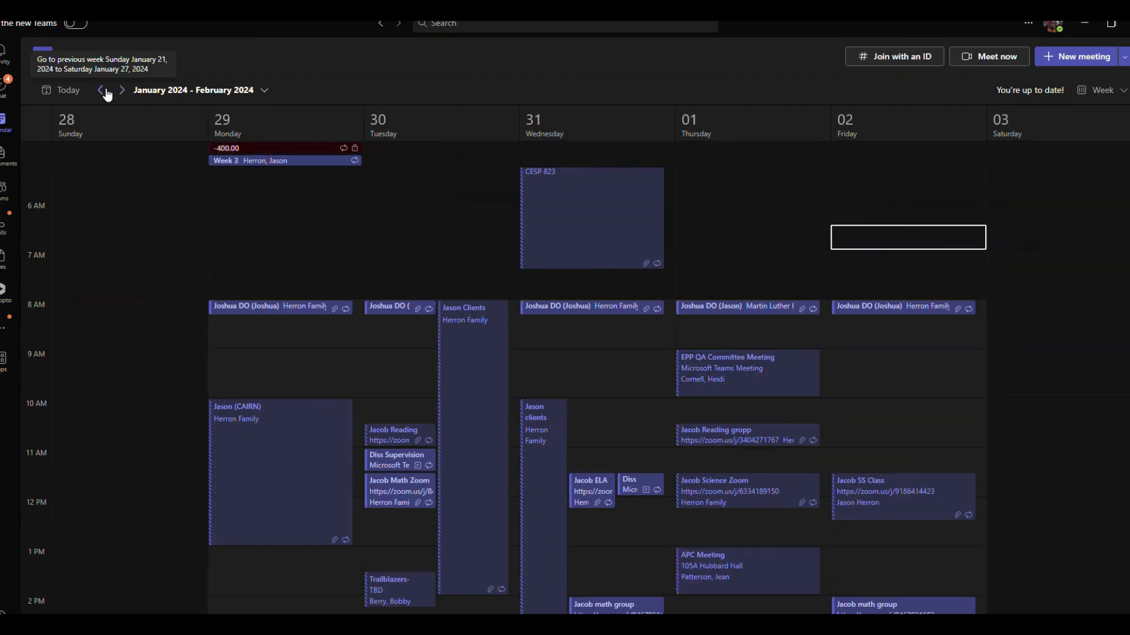
pyautogui.click(100, 91)
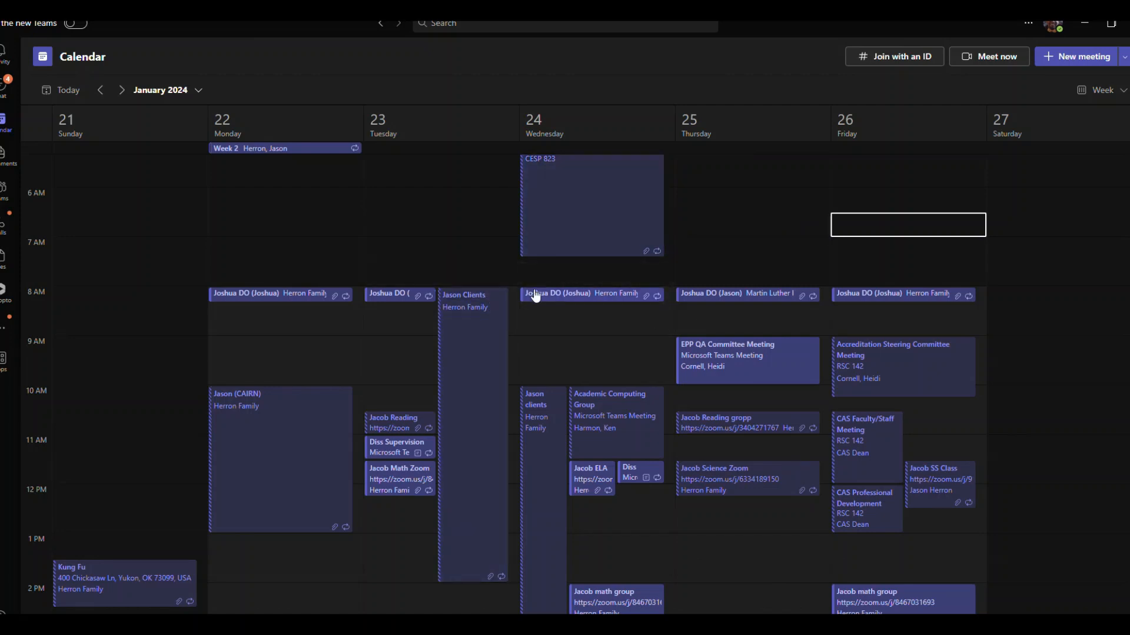
pyautogui.click(546, 266)
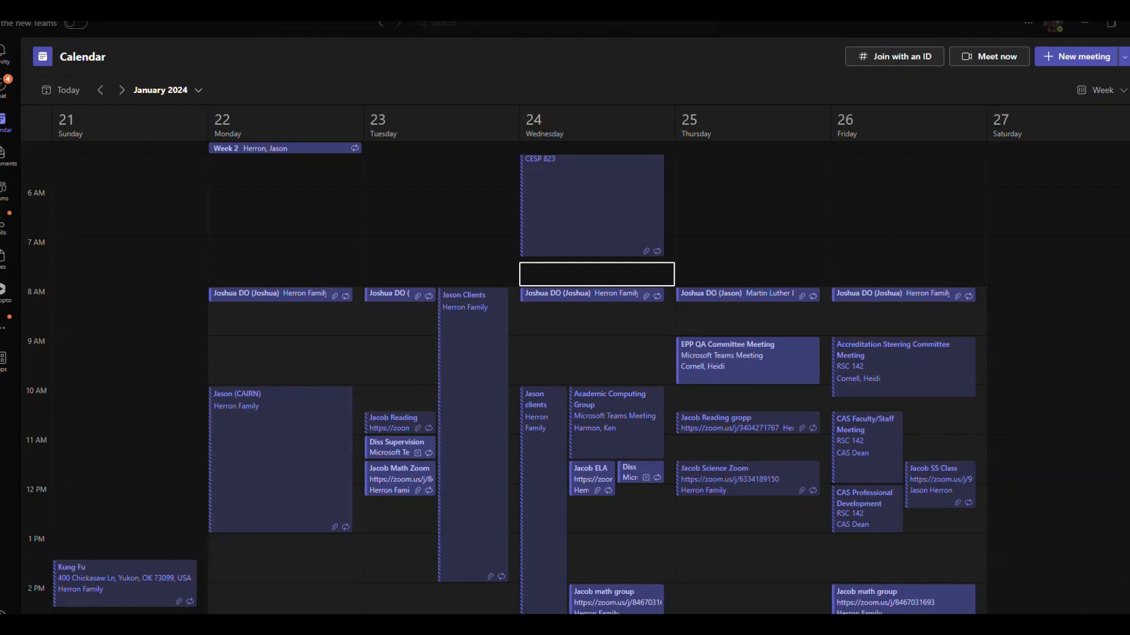
# - Maximize the new meeting window and title it '3. Example cal event'
pyautogui.moveTo(1129, 91); pyautogui.dragTo(667, 22)
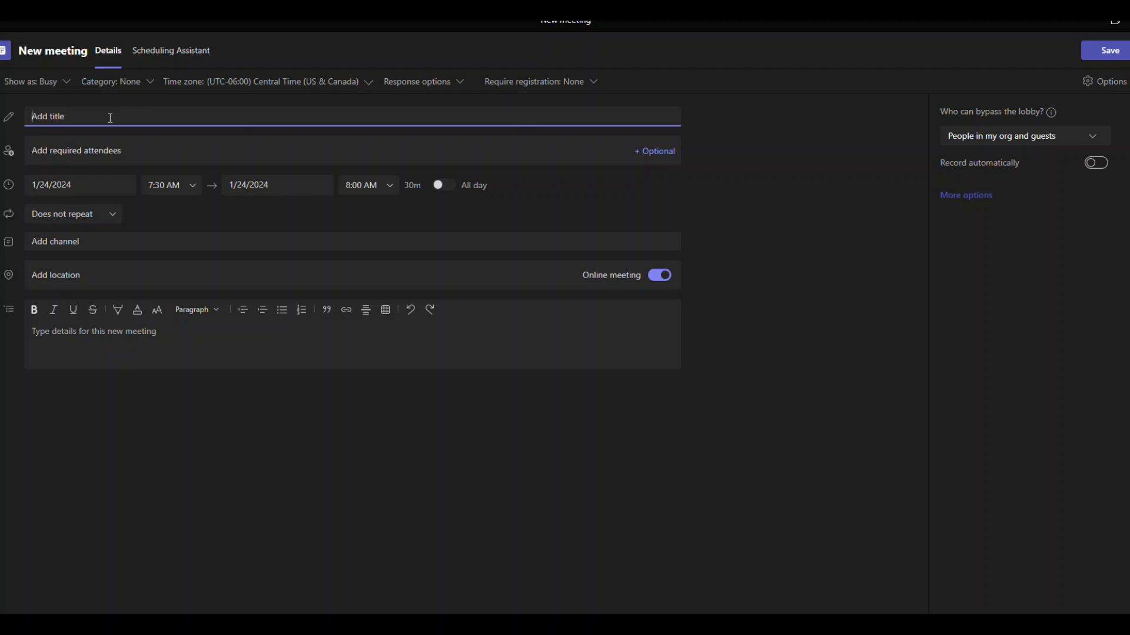
pyautogui.write('E')
pyautogui.press('BackSpace')
pyautogui.write('3.')
pyautogui.write(' Example')
pyautogui.write(' calanda')
pyautogui.press('BackSpace')
pyautogui.press('BackSpace')
pyautogui.press('BackSpace')
pyautogui.write('event')
pyautogui.click(136, 146)
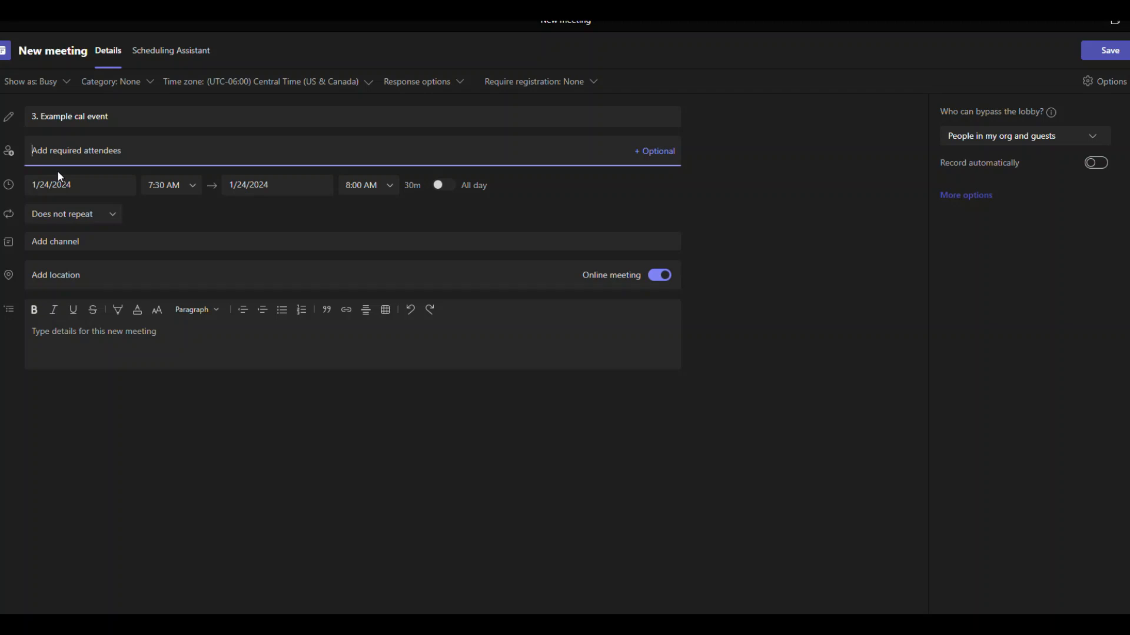
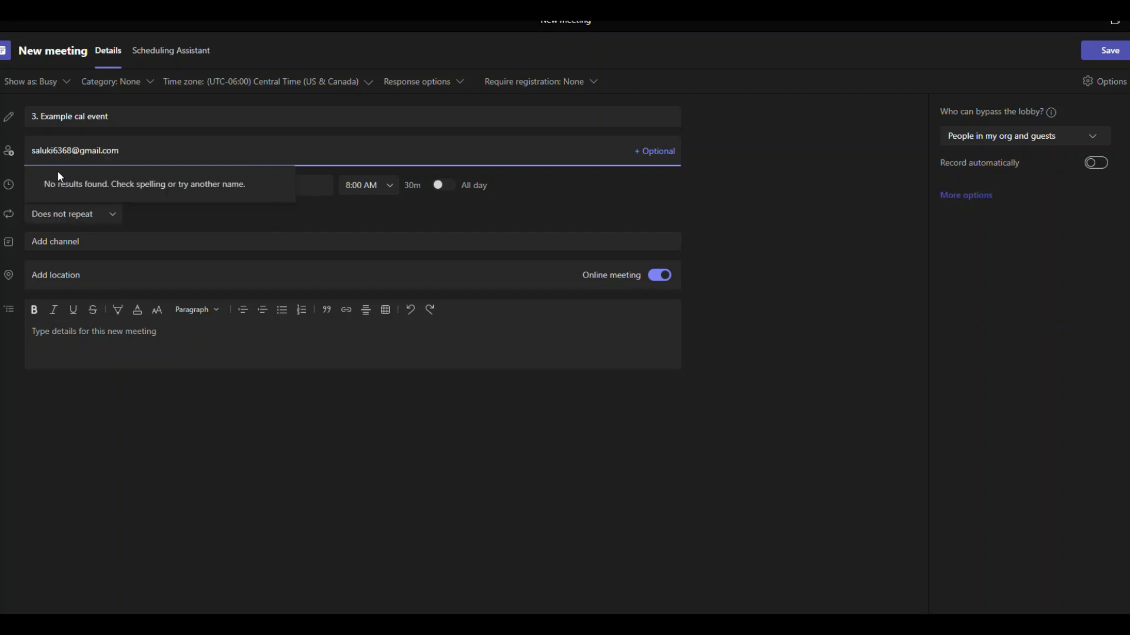
# - Add the guest's Gmail address as a required attendee, keeping the start date 1/24/2024
pyautogui.click(113, 183)
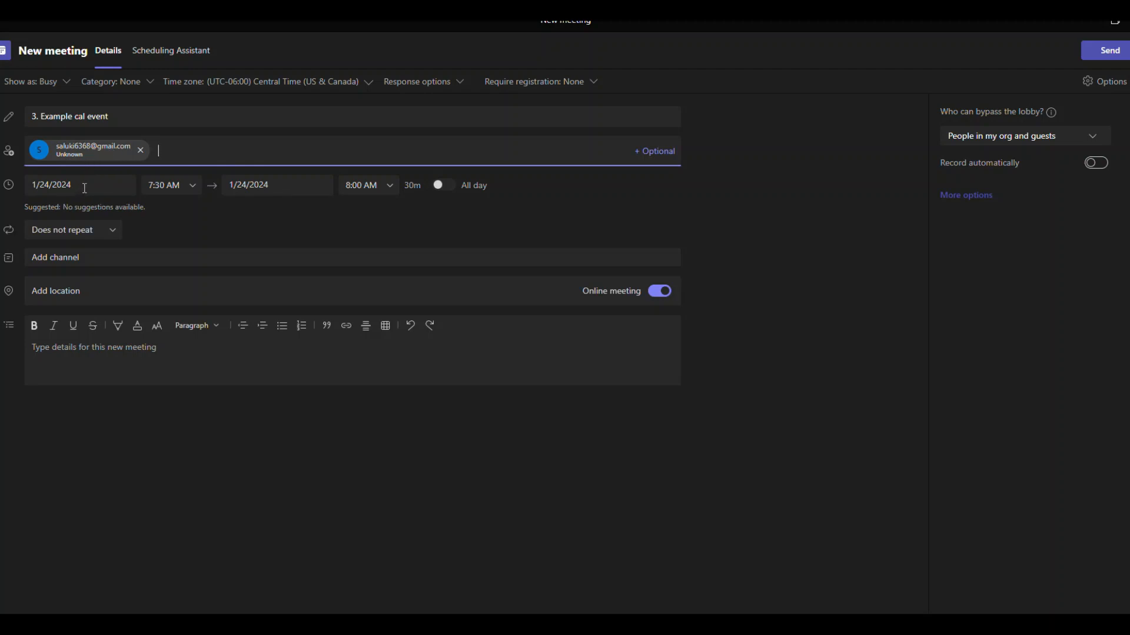
pyautogui.click(42, 184)
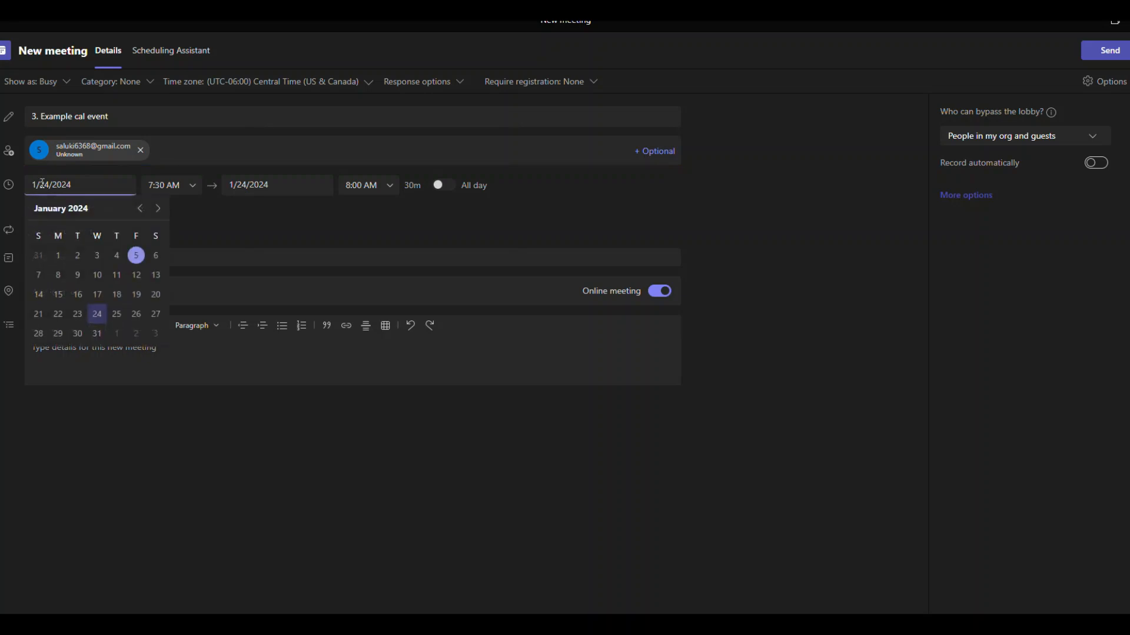
pyautogui.click(41, 185)
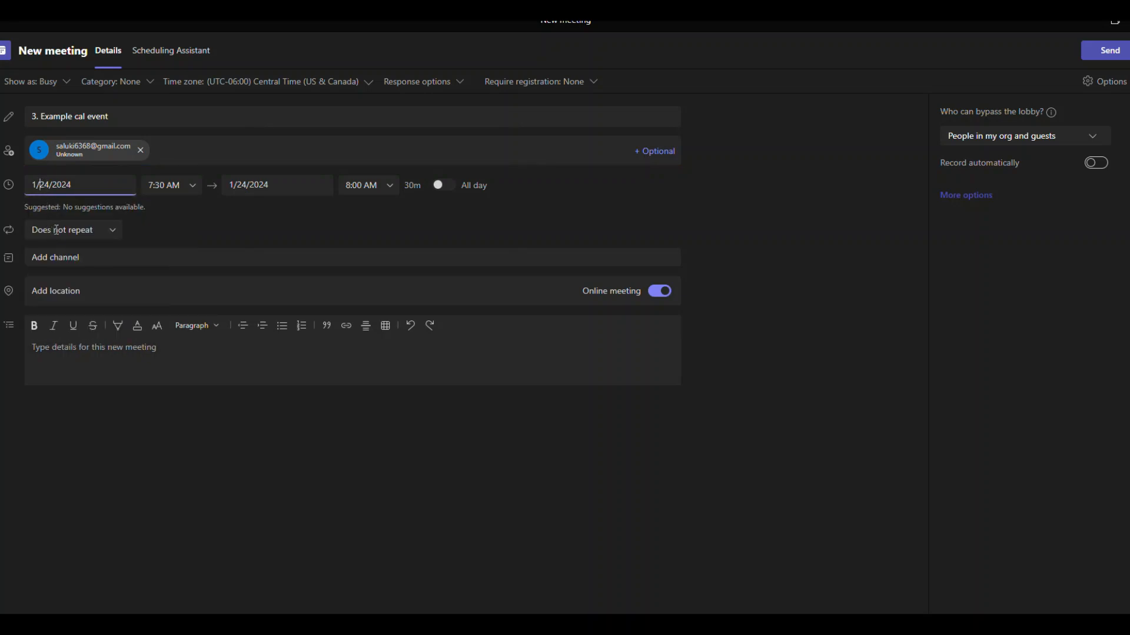
pyautogui.click(109, 230)
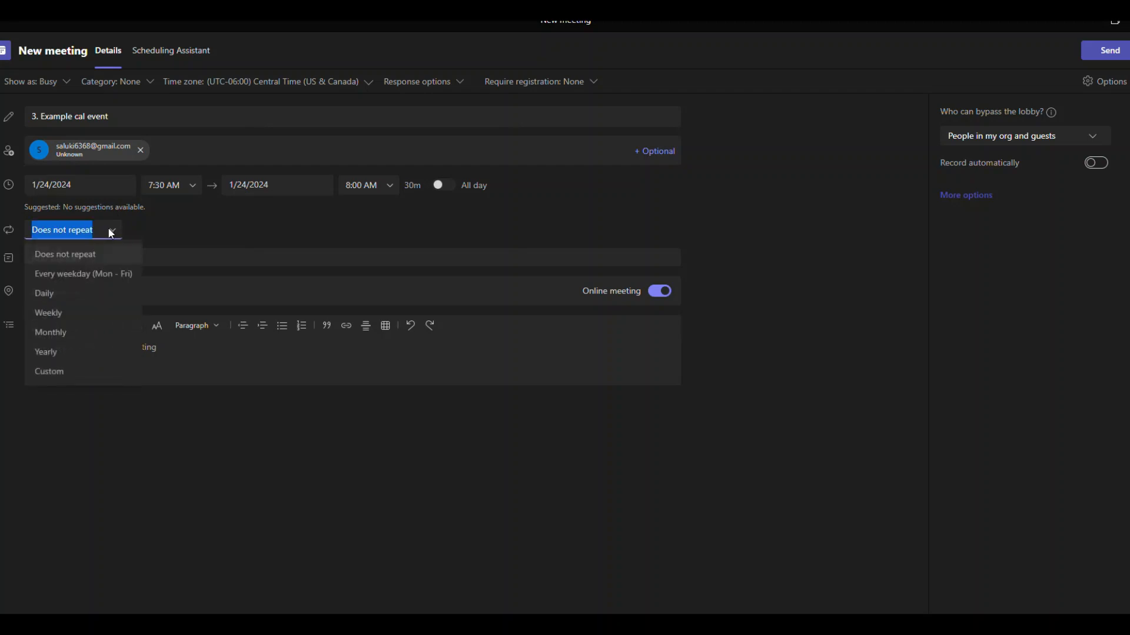
pyautogui.click(61, 375)
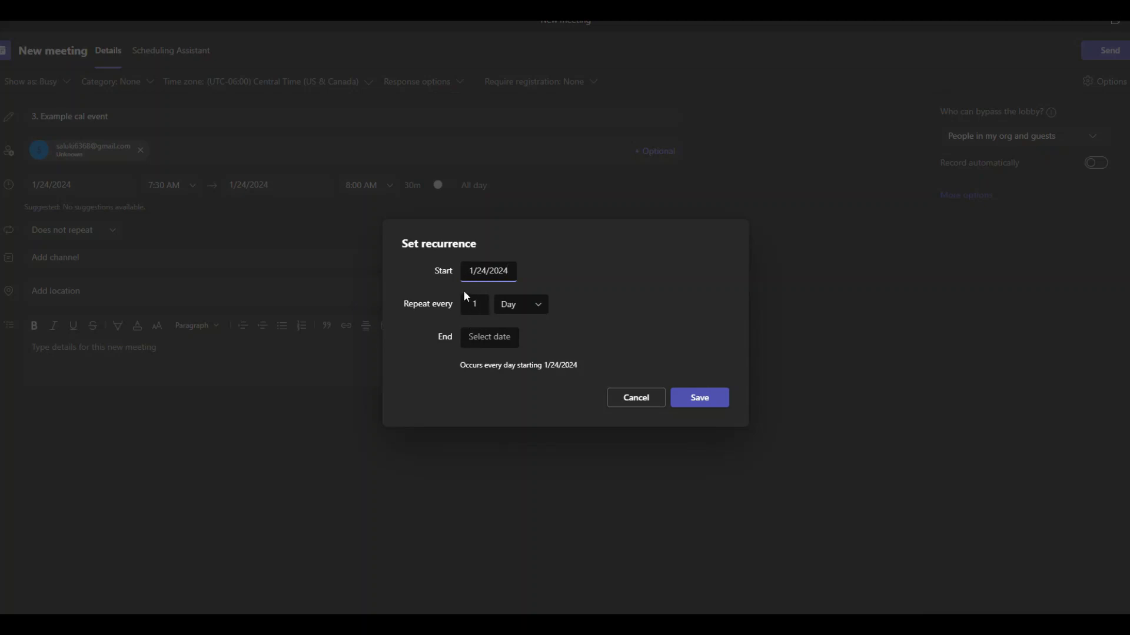
pyautogui.click(485, 342)
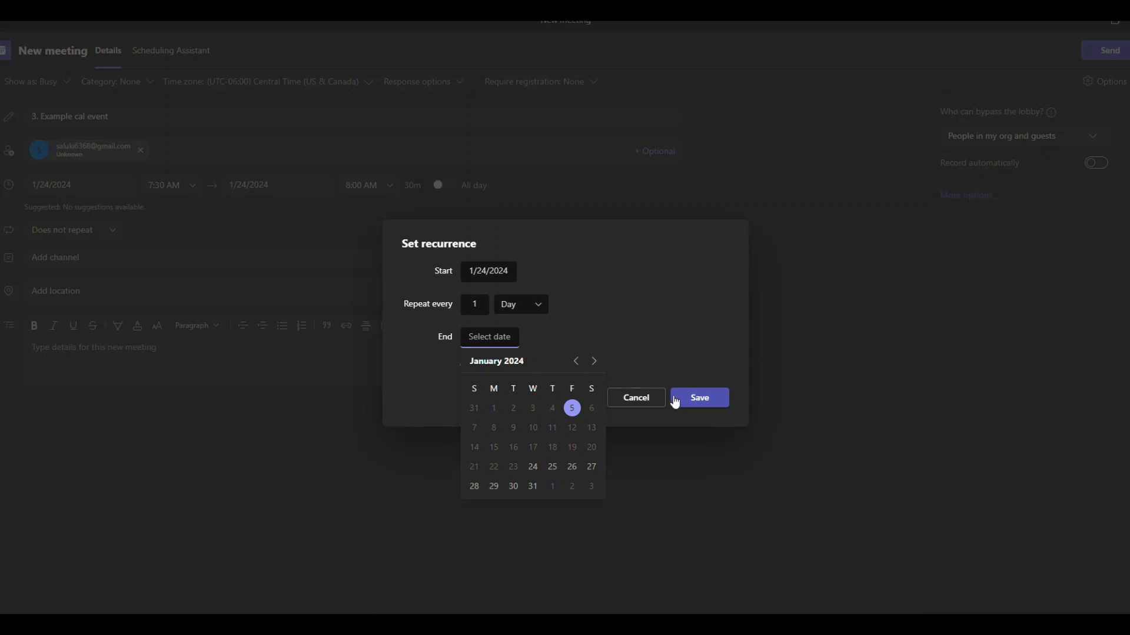
pyautogui.click(642, 400)
pyautogui.click(641, 400)
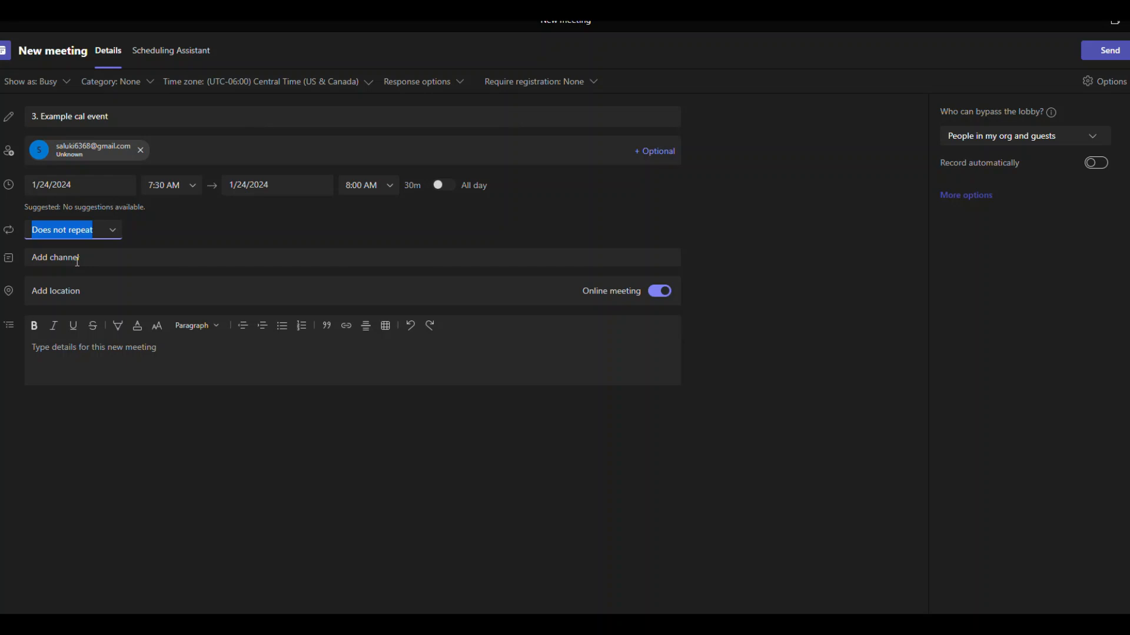
# - Search 'cesp-' and pick CESP-823-20489 (Spring 2024) > General as the meeting's channel
pyautogui.click(77, 261)
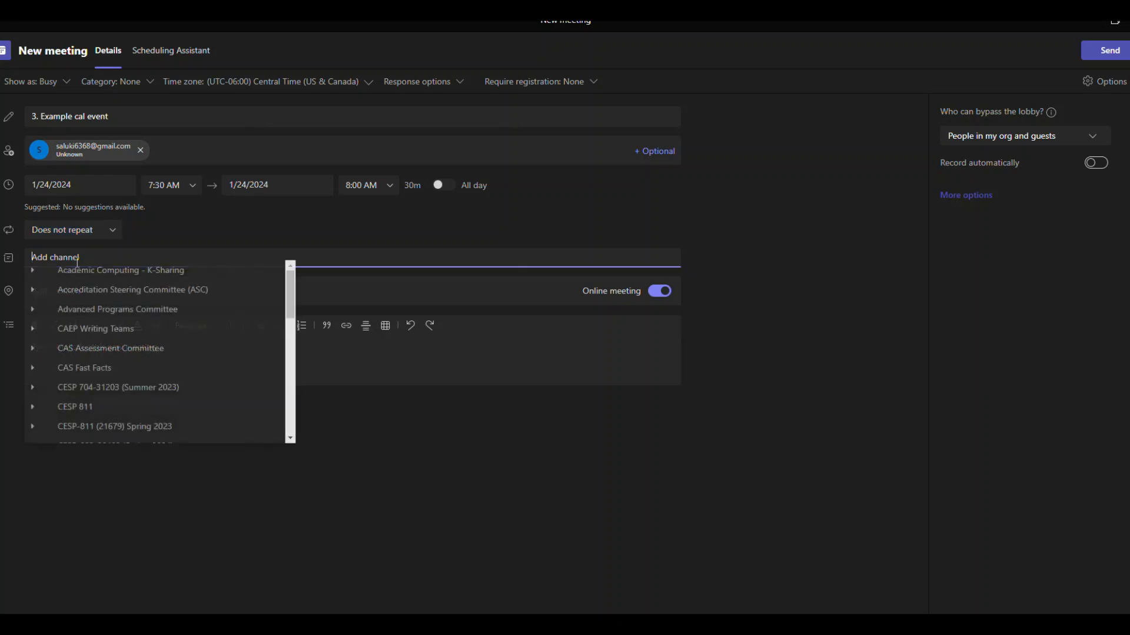
pyautogui.write('CESP')
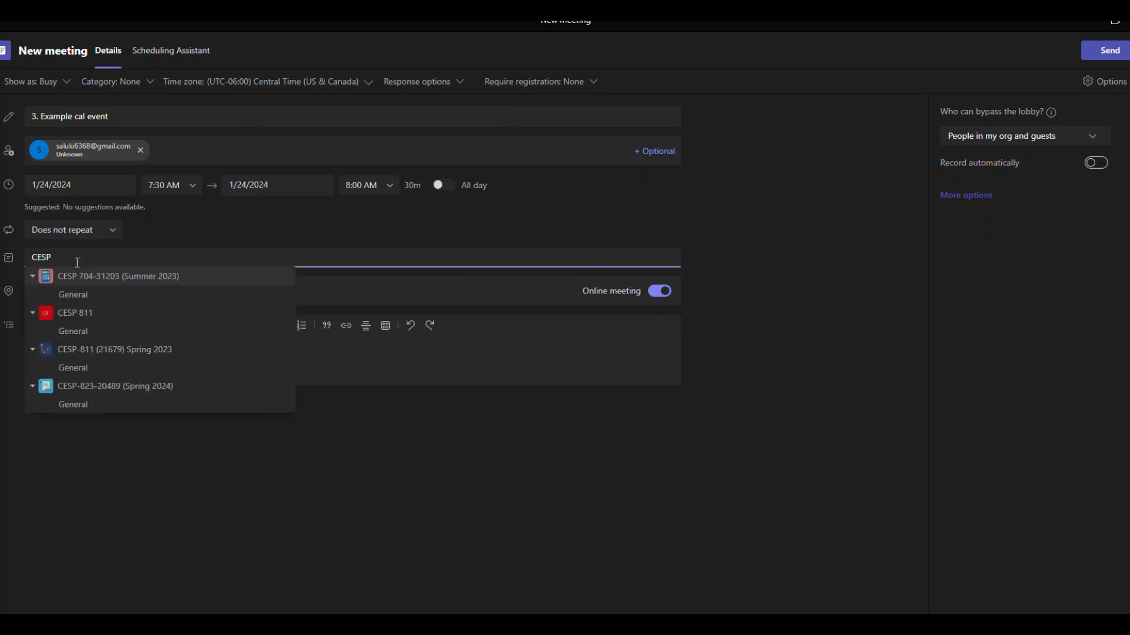
pyautogui.write(' 823')
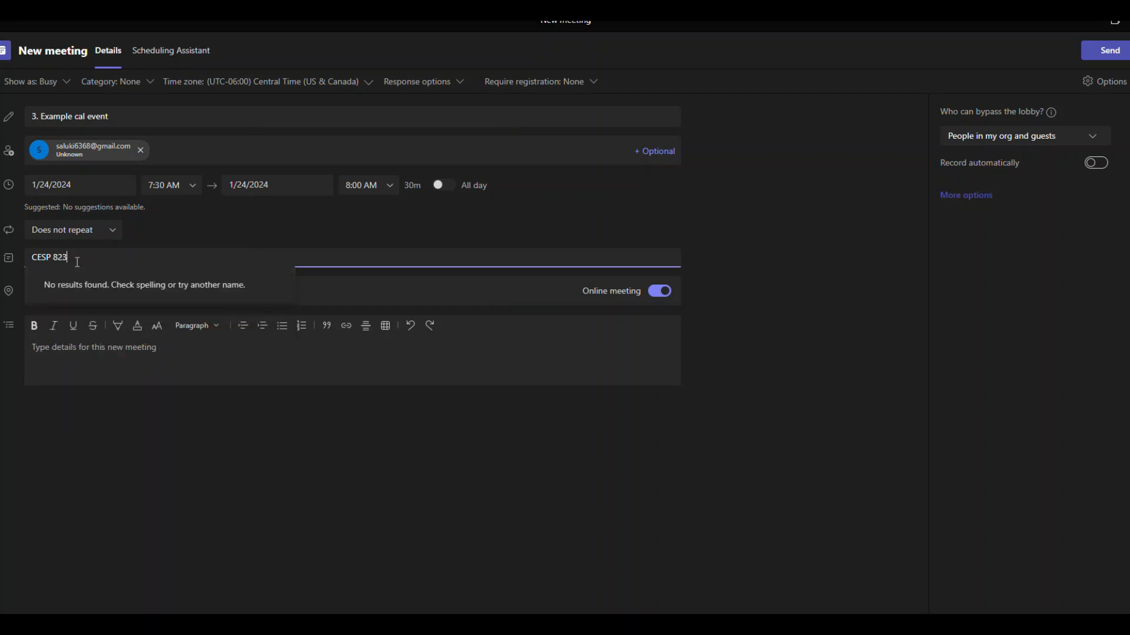
pyautogui.press('BackSpace')
pyautogui.press('BackSpace')
pyautogui.press('BackSpace')
pyautogui.press('BackSpace')
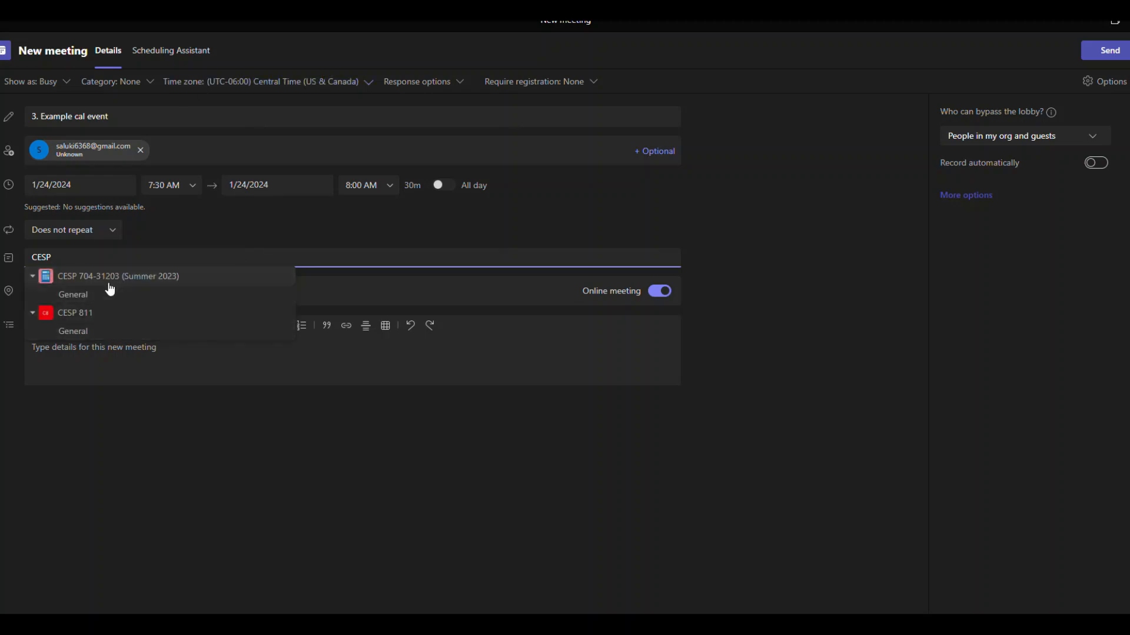
pyautogui.press('Escape')
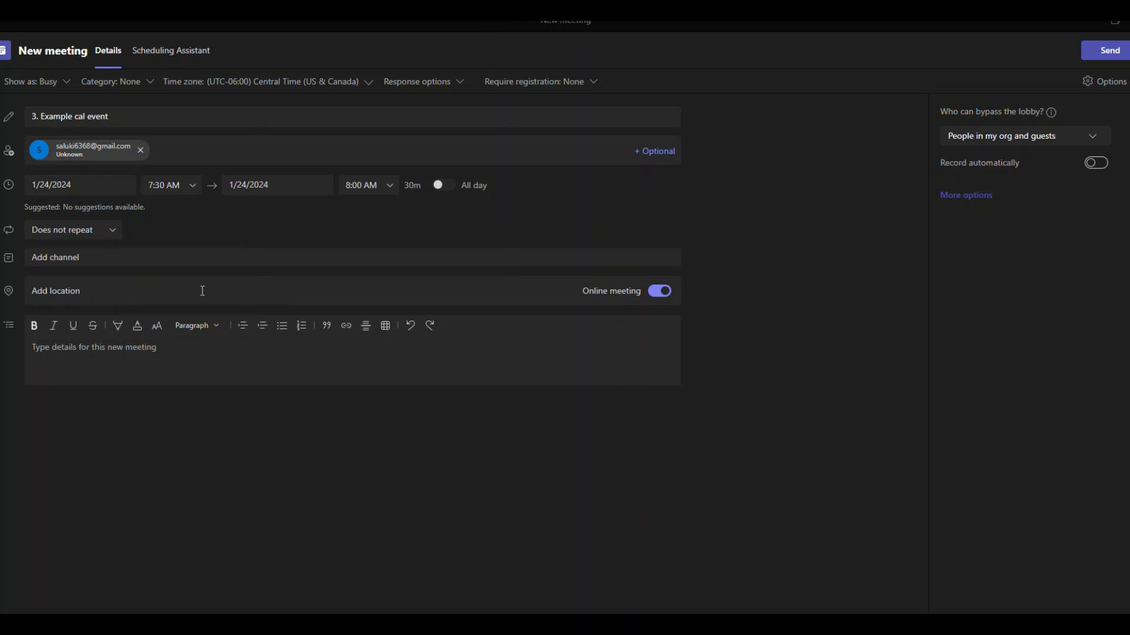
pyautogui.click(85, 256)
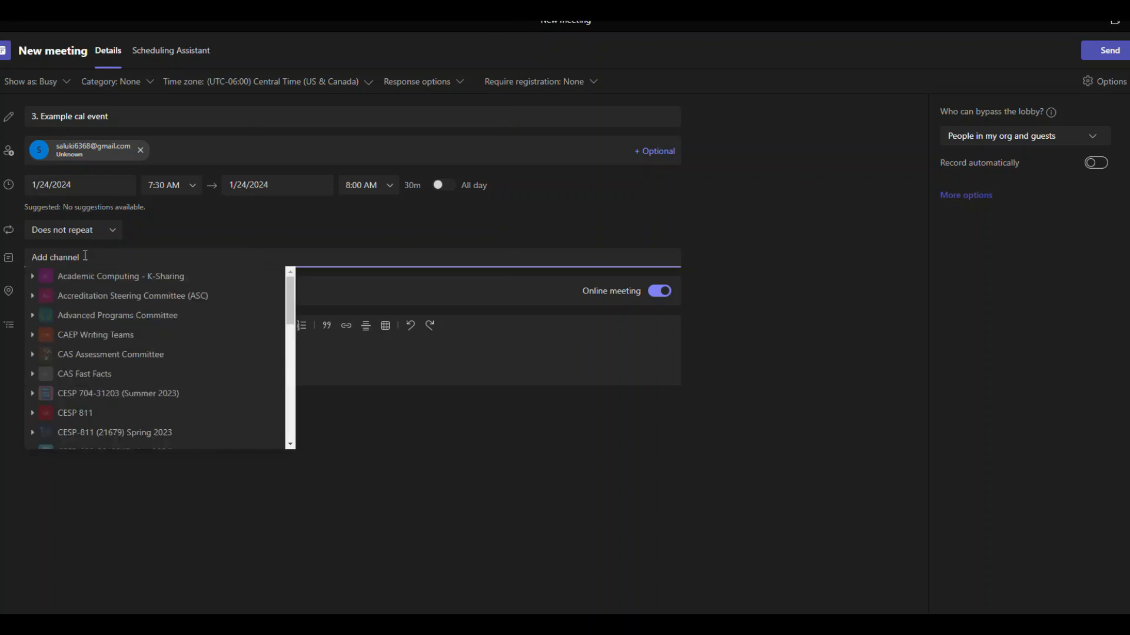
pyautogui.write('cesp-')
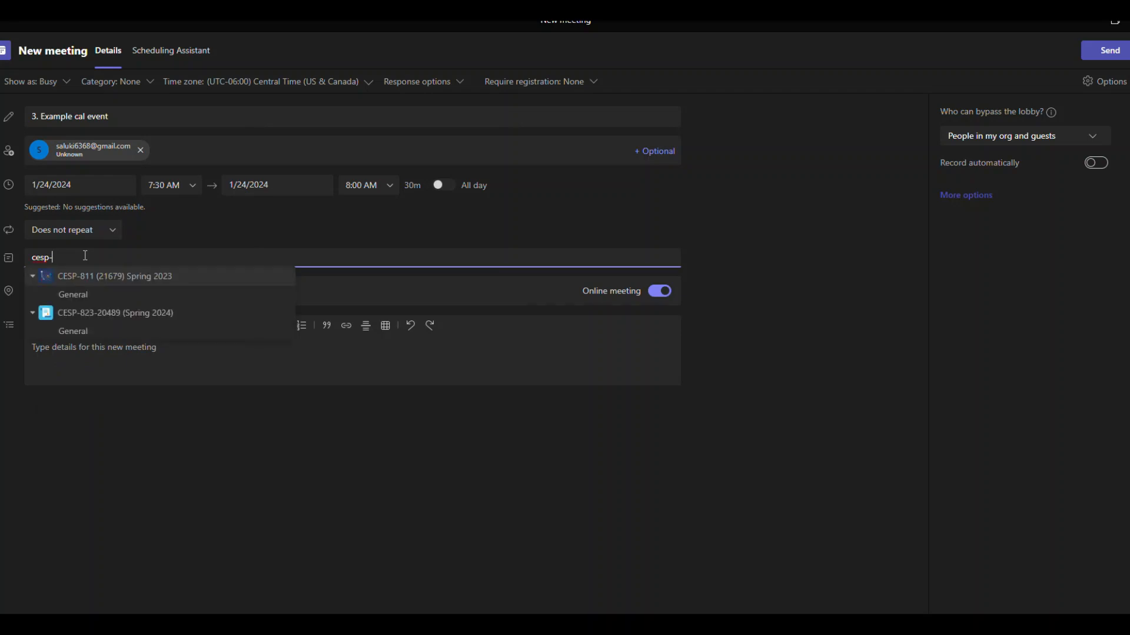
pyautogui.click(83, 324)
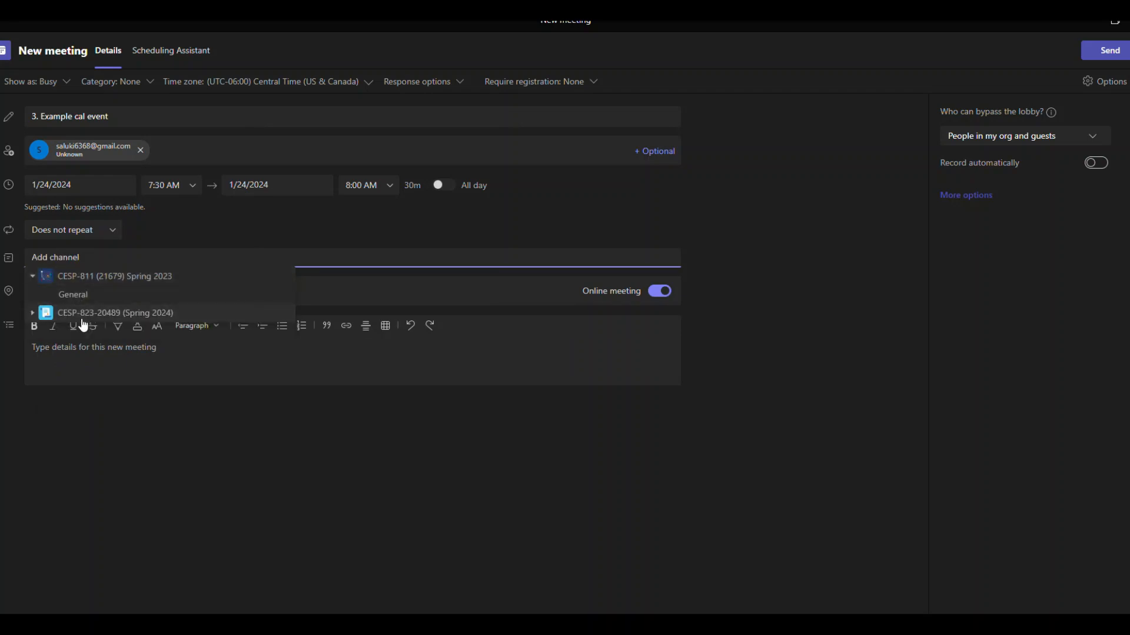
pyautogui.click(83, 317)
pyautogui.click(86, 333)
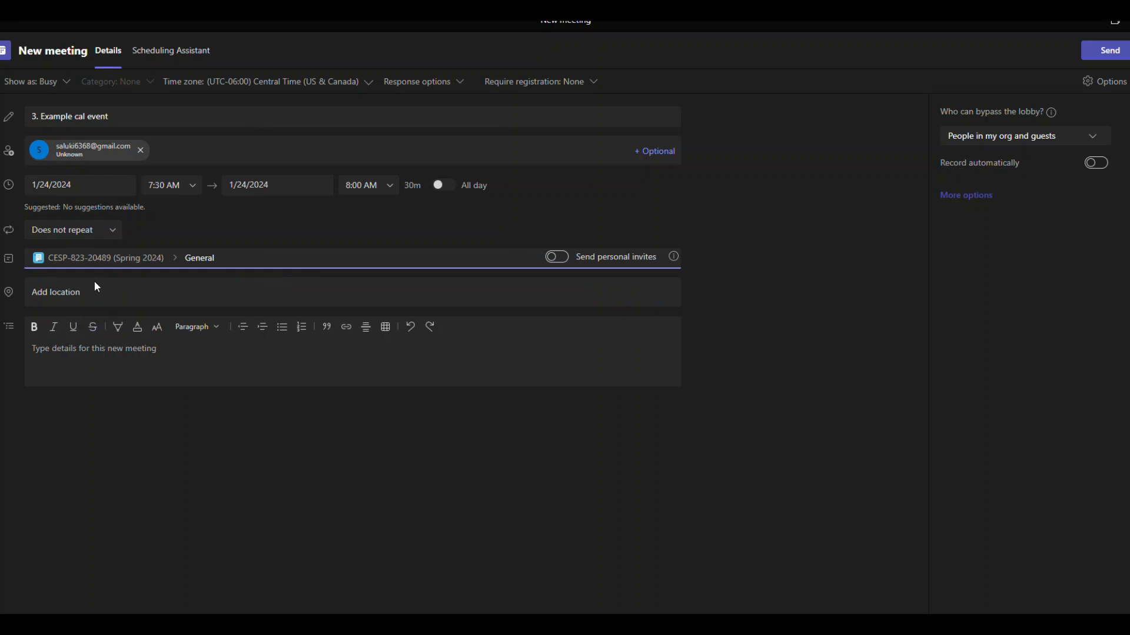
# - Enter HH 523 as the meeting location
pyautogui.click(63, 299)
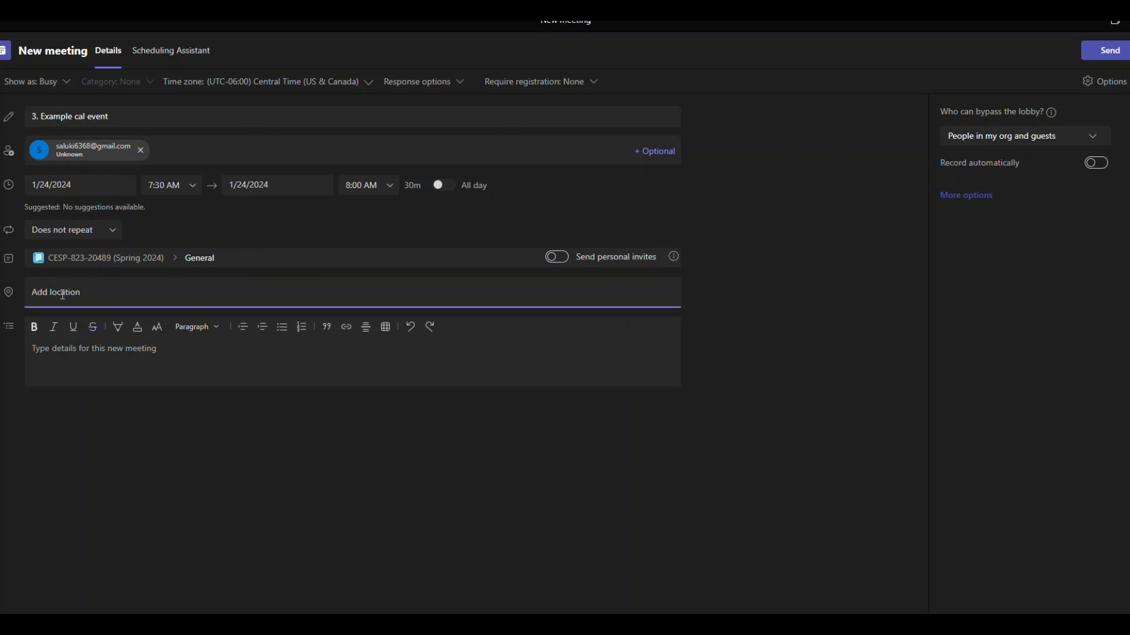
pyautogui.write('HH')
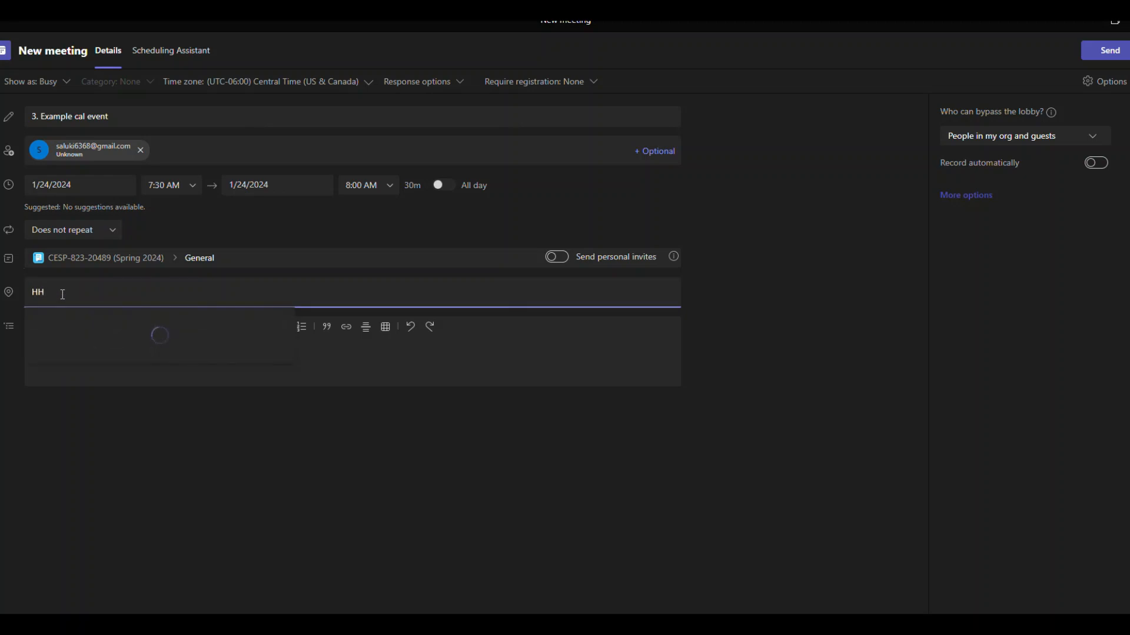
pyautogui.write(' 5')
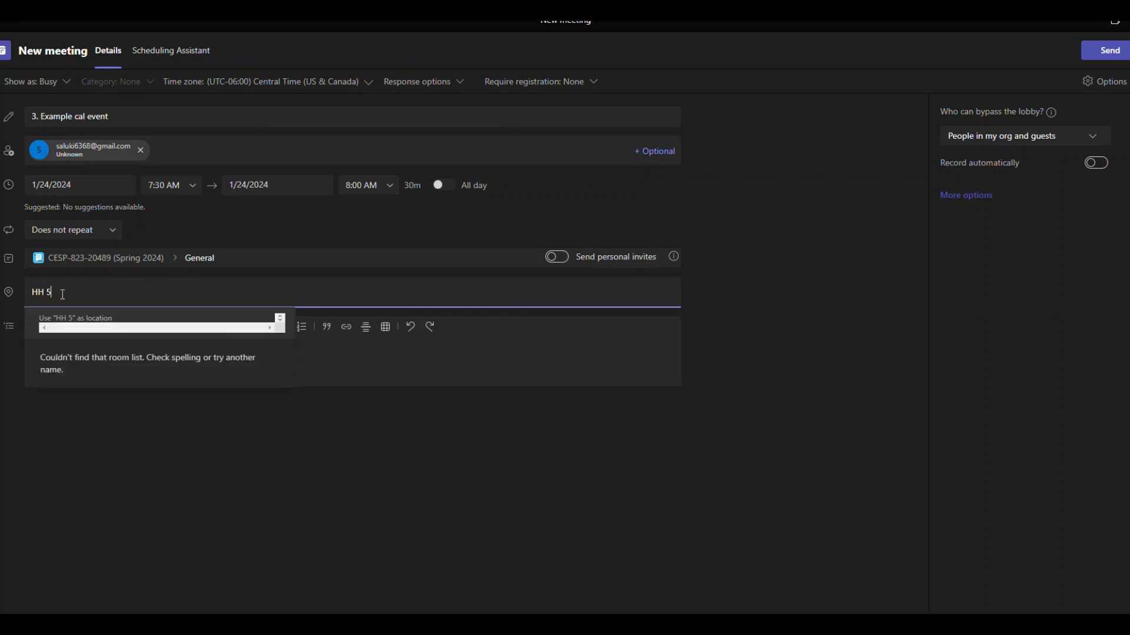
pyautogui.write('23')
pyautogui.press('Return')
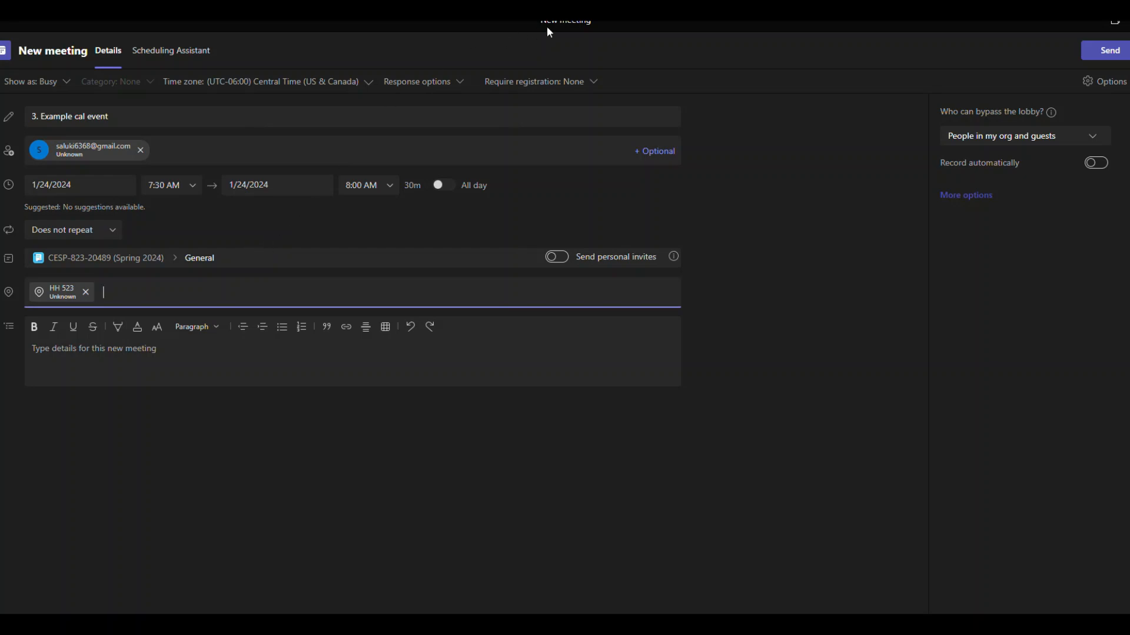
pyautogui.click(493, 36)
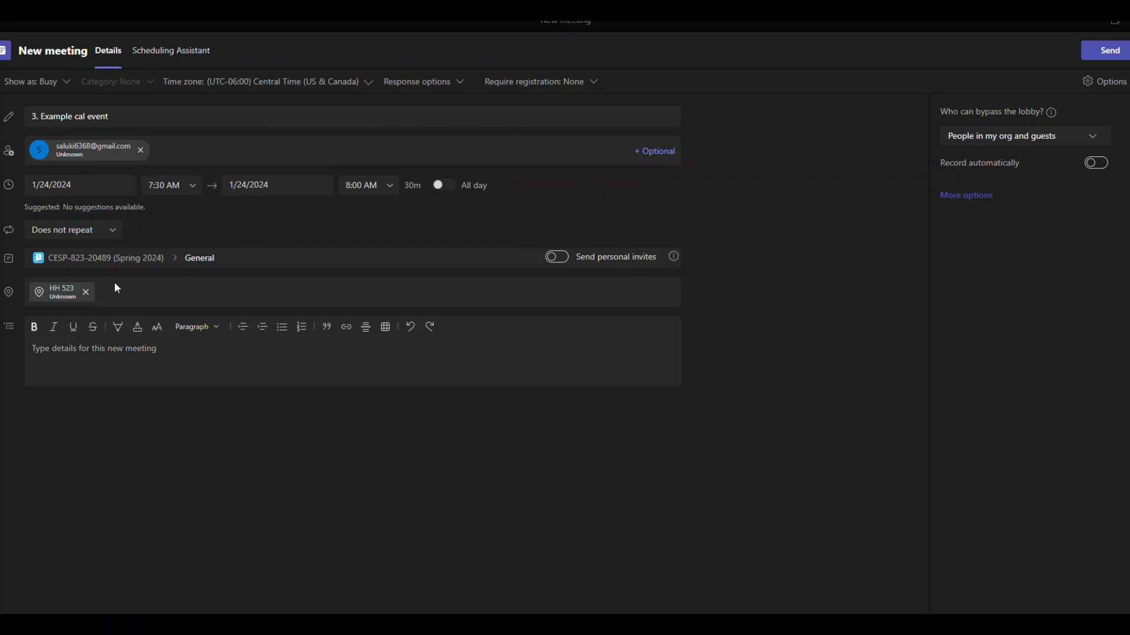
# - Write the meeting details 'example: Every other week we will meet via teams'
pyautogui.click(109, 350)
pyautogui.write('asd')
pyautogui.press('BackSpace')
pyautogui.press('BackSpace')
pyautogui.press('BackSpace')
pyautogui.write('Every other week we')
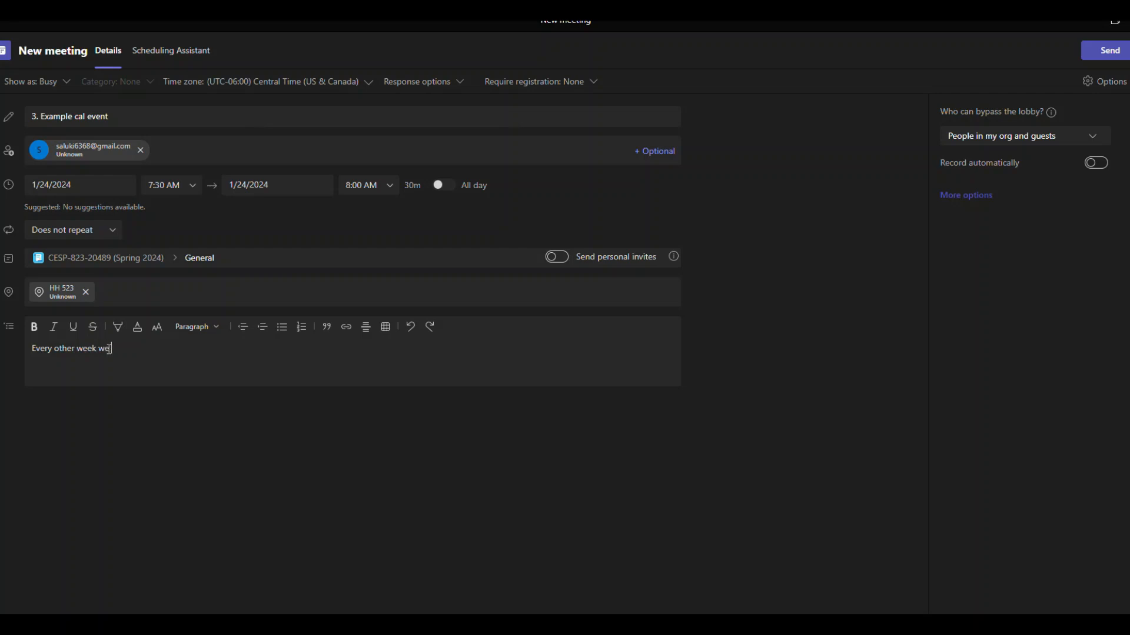
pyautogui.write(' will meet via teams')
pyautogui.click(29, 347)
pyautogui.write('example')
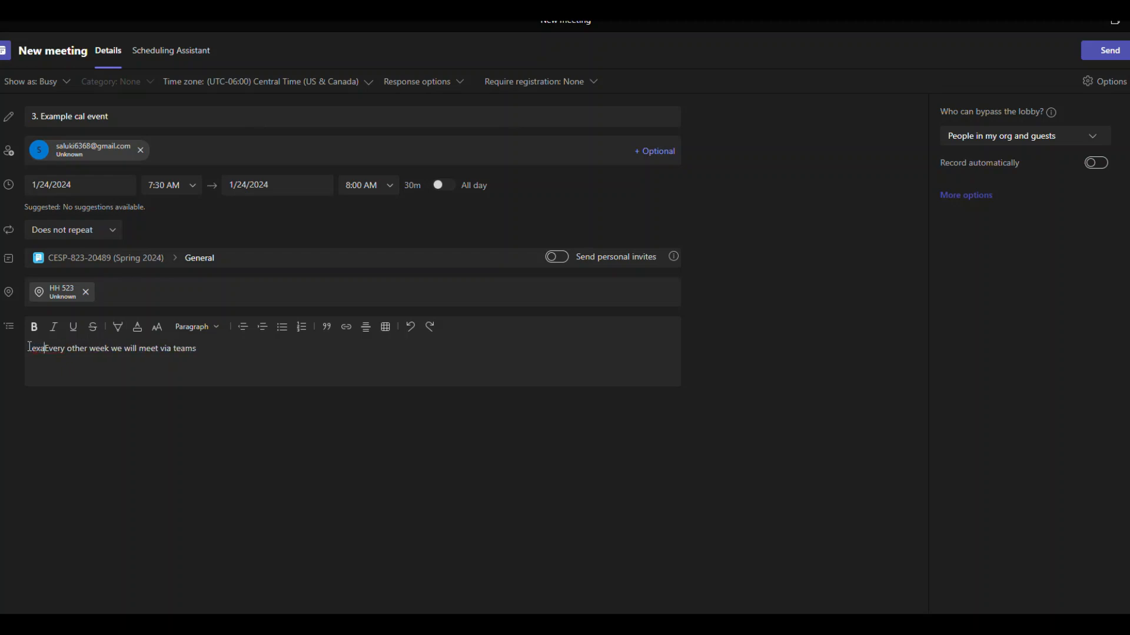
pyautogui.write(':')
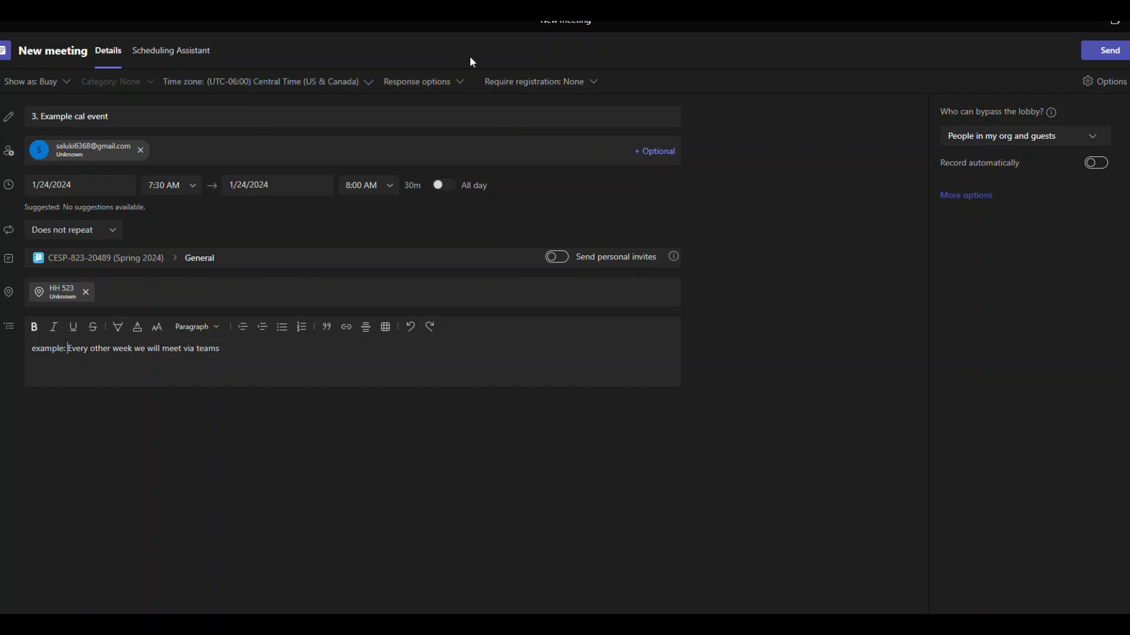
pyautogui.click(437, 87)
# - Check response options and registration (left at None), then view the lobby bypass choices
pyautogui.click(438, 87)
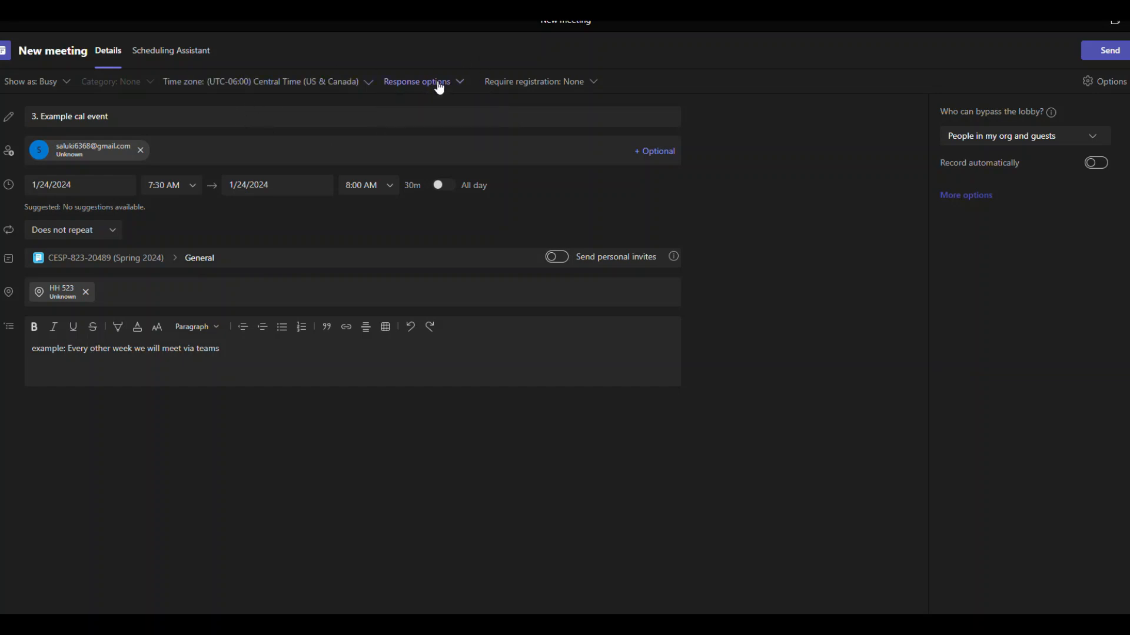
pyautogui.click(531, 87)
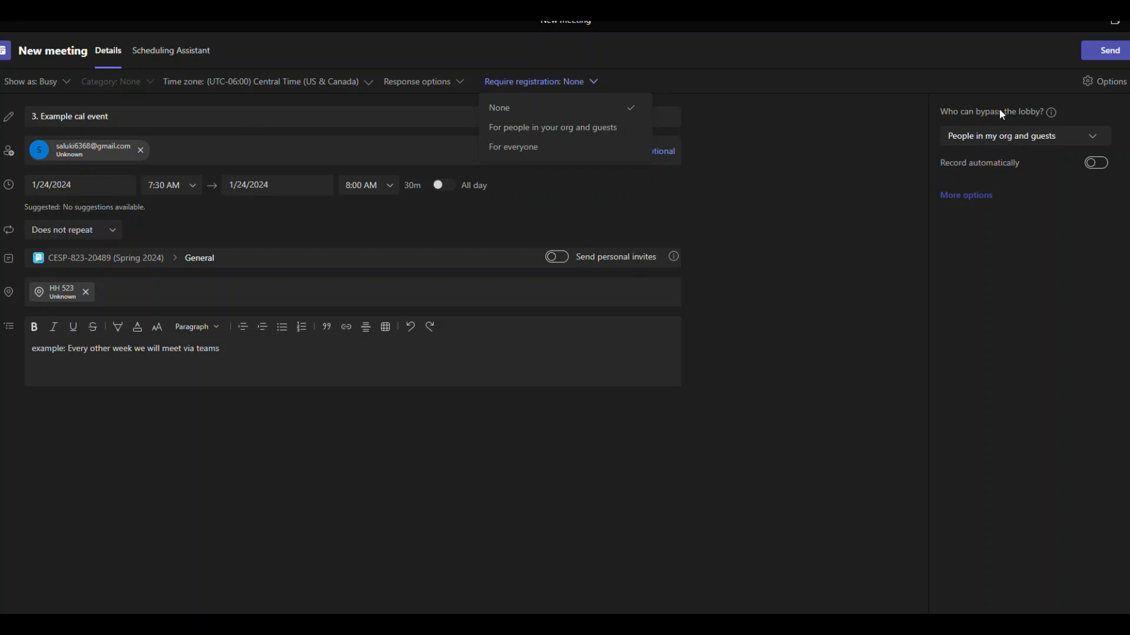
pyautogui.click(1025, 138)
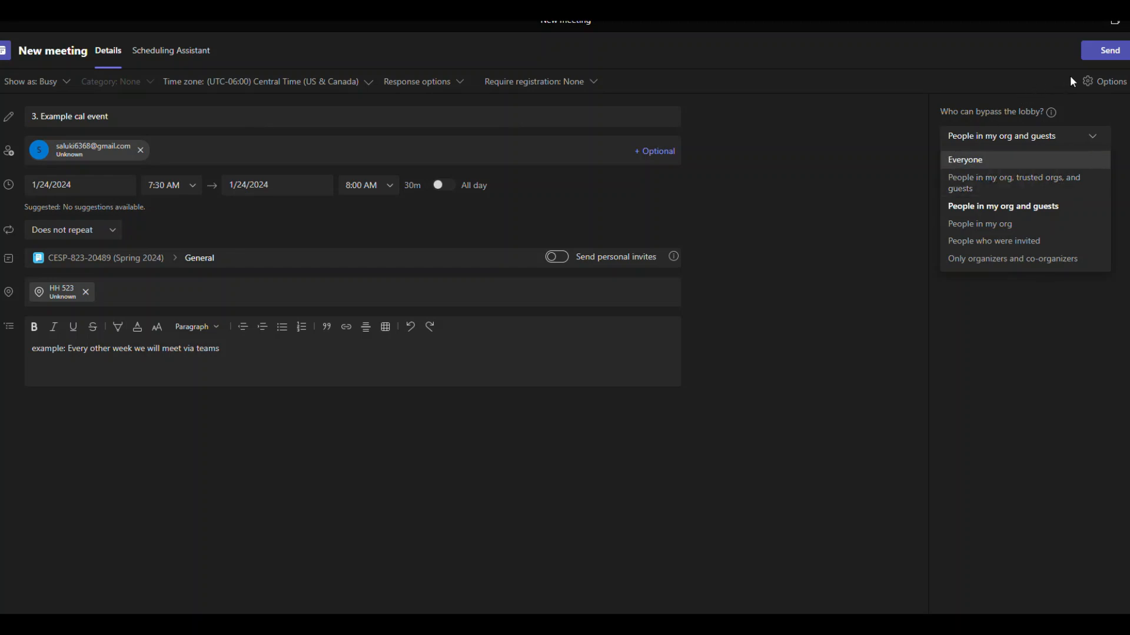
# - Close and reopen the meeting options panel, leaving lobby bypass at People in my org and guests
pyautogui.click(1100, 85)
pyautogui.click(1100, 87)
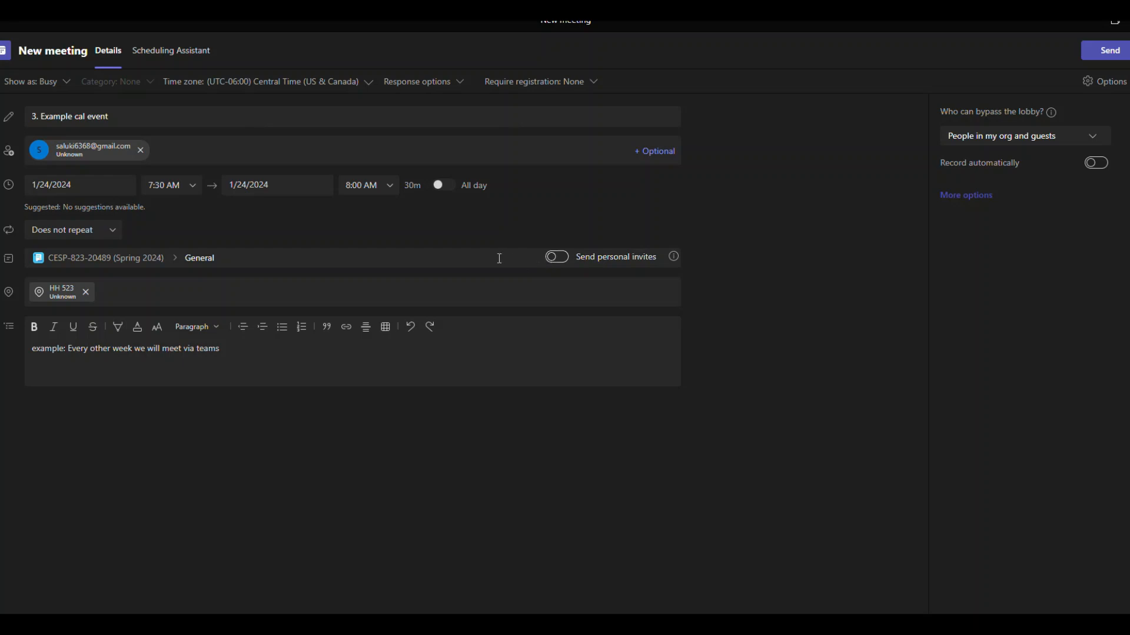
# - Send the '3. Example cal event' meeting invitation
pyautogui.click(1098, 55)
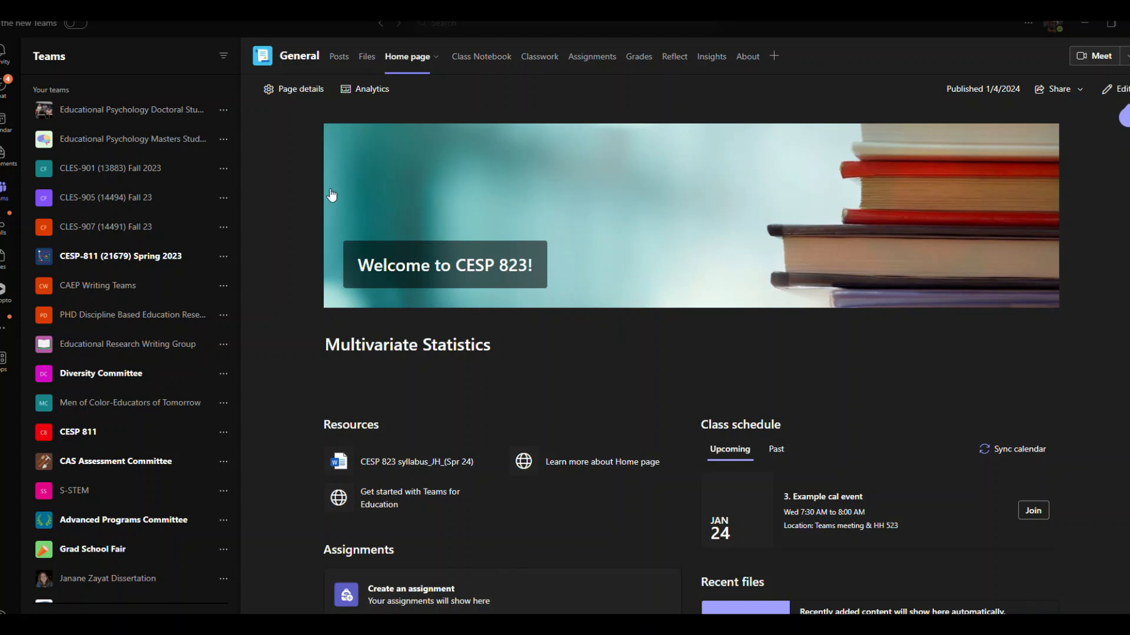
# - Switch to the General channel's Posts to see the meeting announcement
pyautogui.click(338, 62)
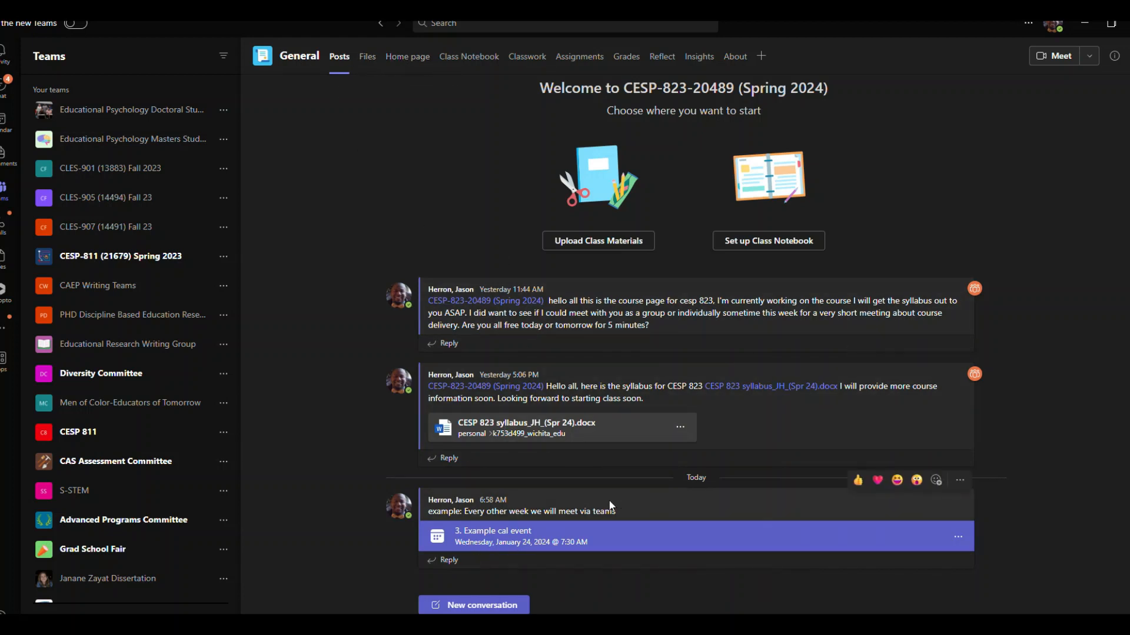
# - Reply 'hey this is just a example ignore this' to the Example cal event post
pyautogui.click(434, 564)
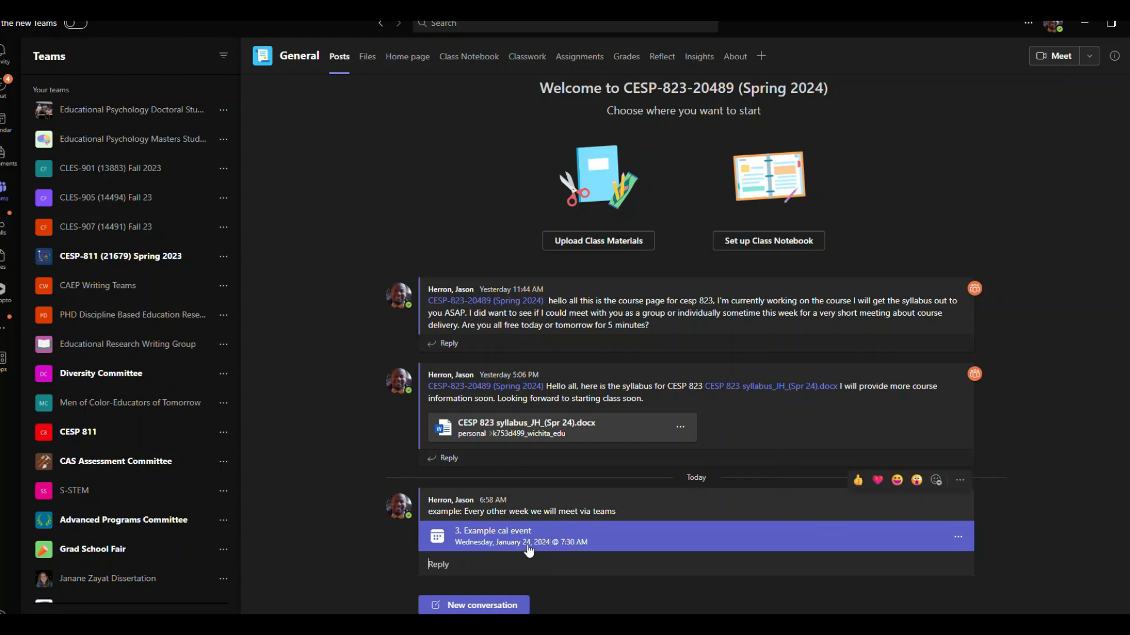
pyautogui.click(456, 562)
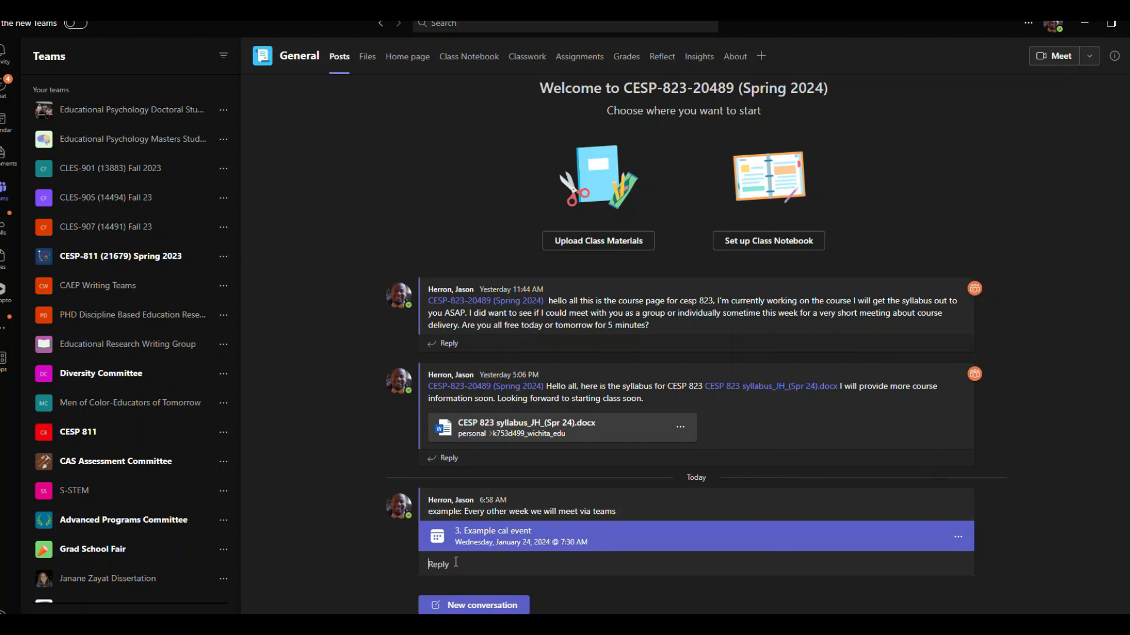
pyautogui.write('hey this is just a example ignore this')
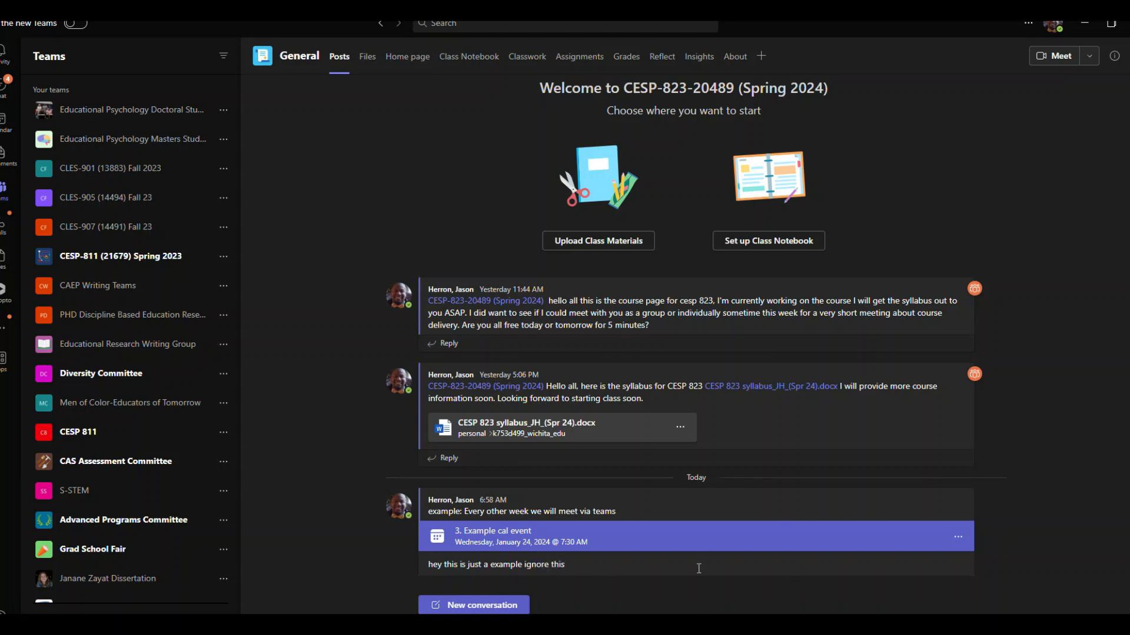
pyautogui.press('Return')
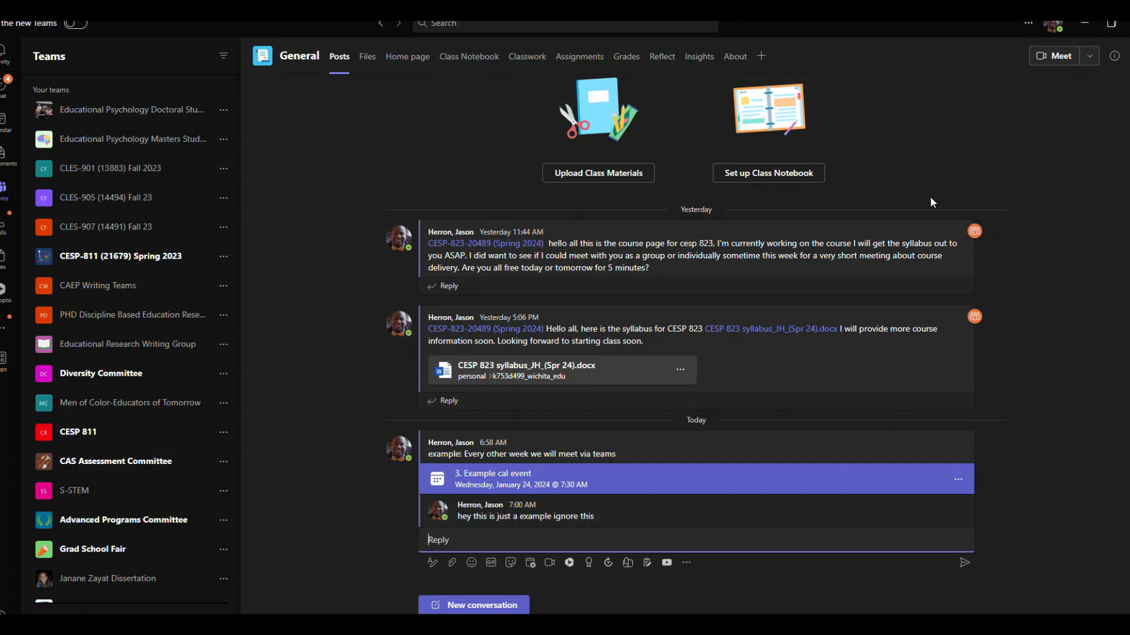
# - Send the reply 'Hey i cannot make it today....' in the event thread
pyautogui.moveTo(509, 450)
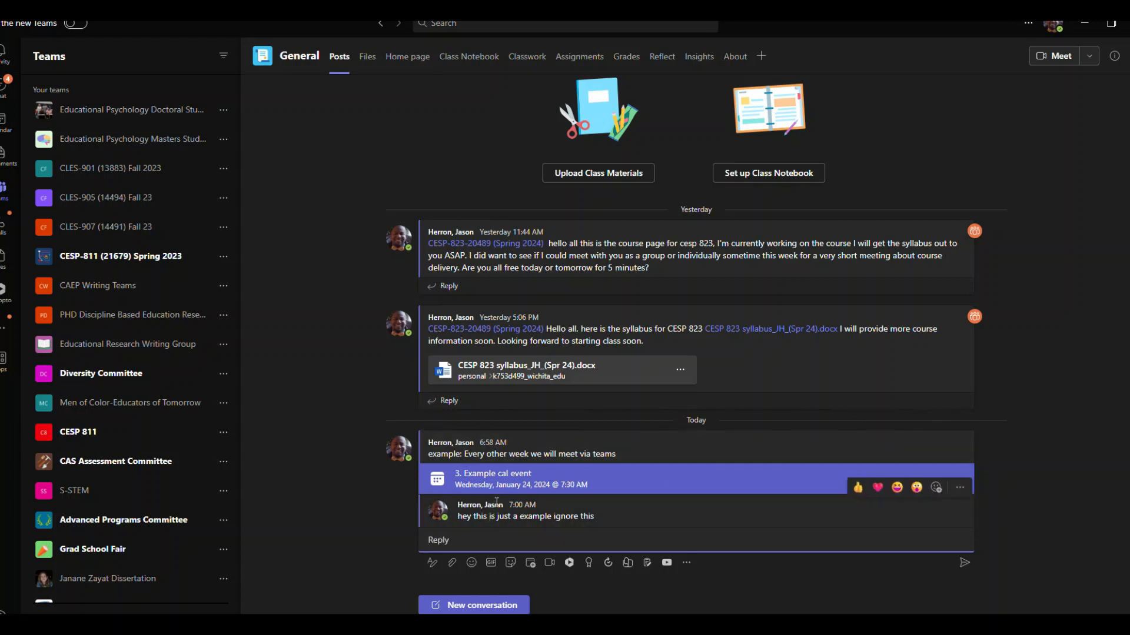
pyautogui.click(472, 541)
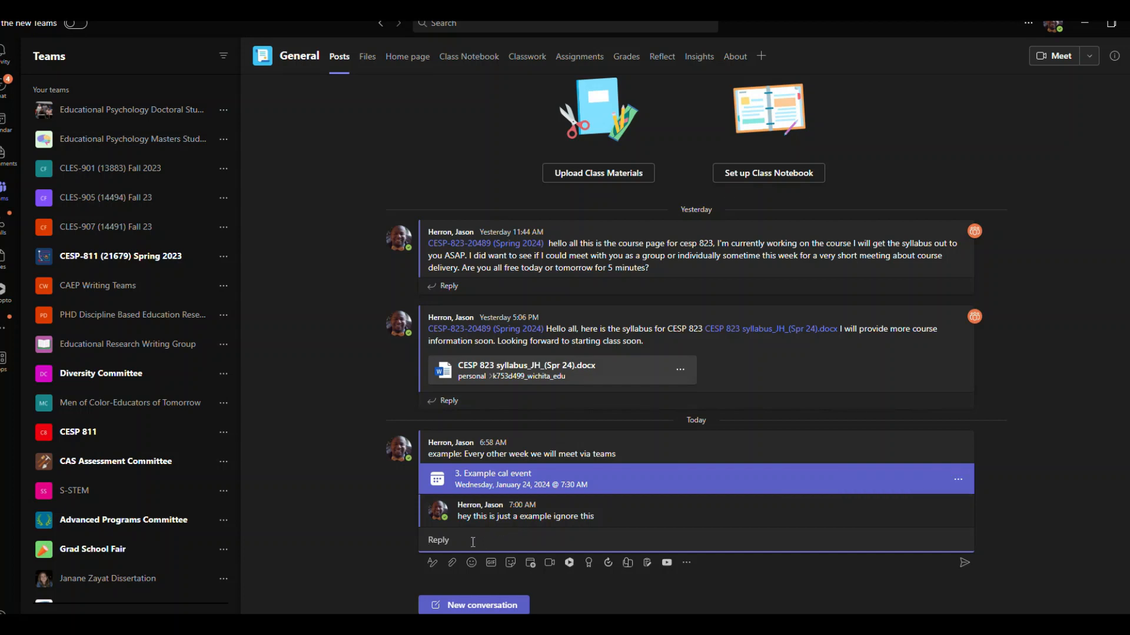
pyautogui.write('Hey i cannot make it today....')
pyautogui.click(966, 563)
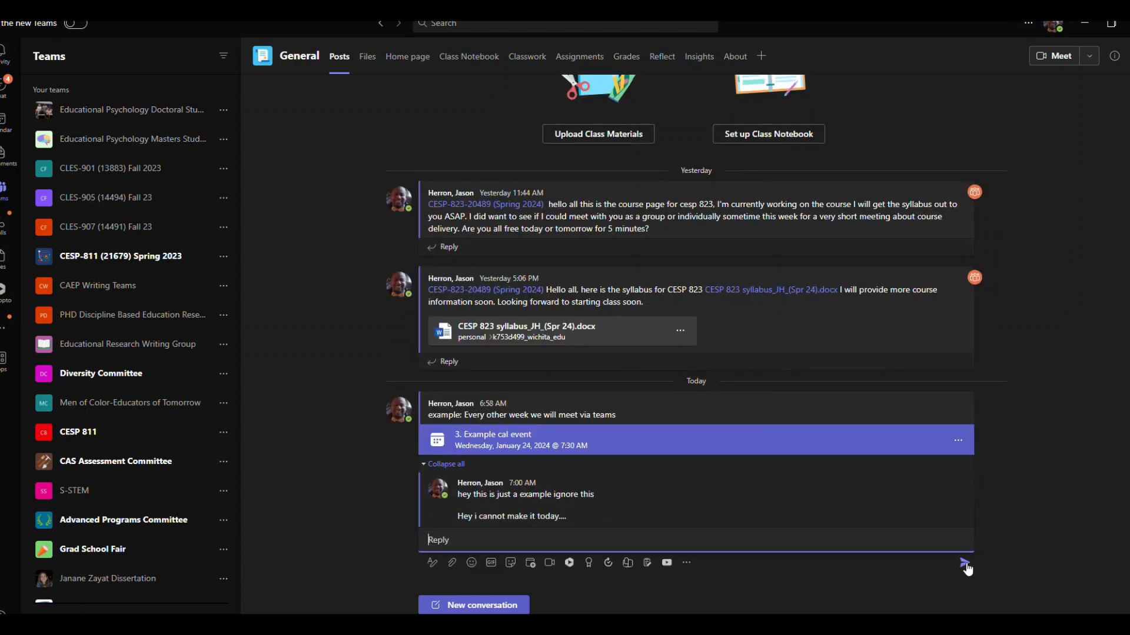